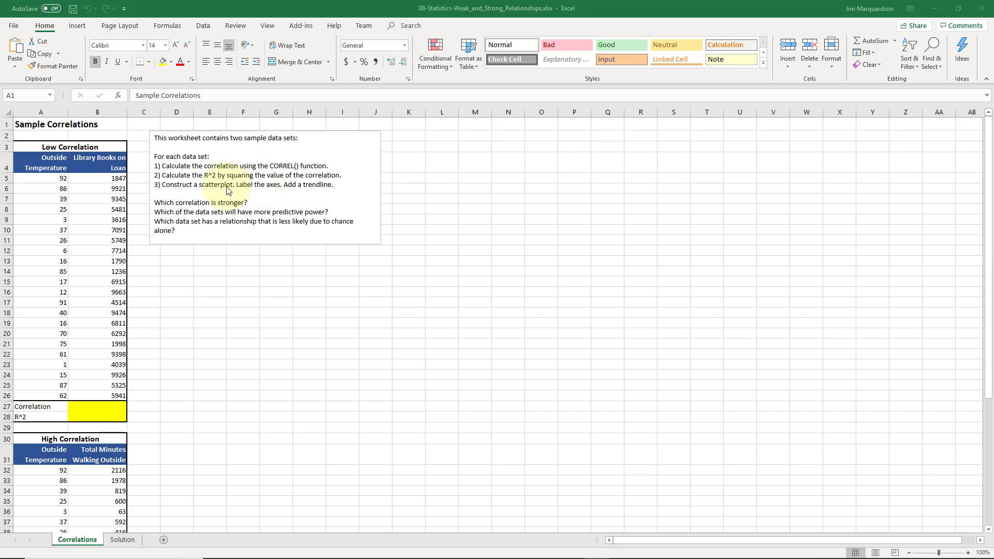
# Point out the Outside Temperature and Library Books on Loan columns in both tables
pyautogui.click(52, 162)
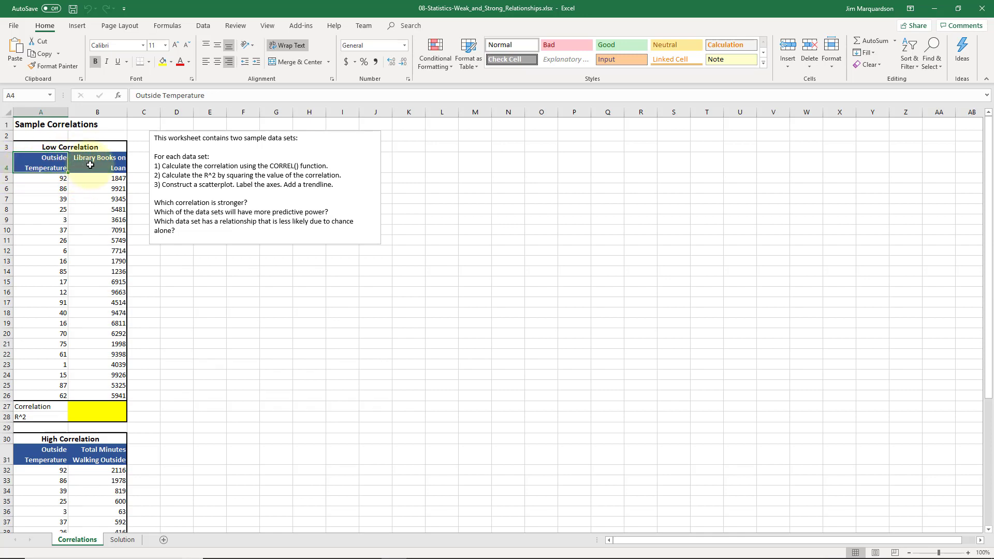
pyautogui.click(91, 168)
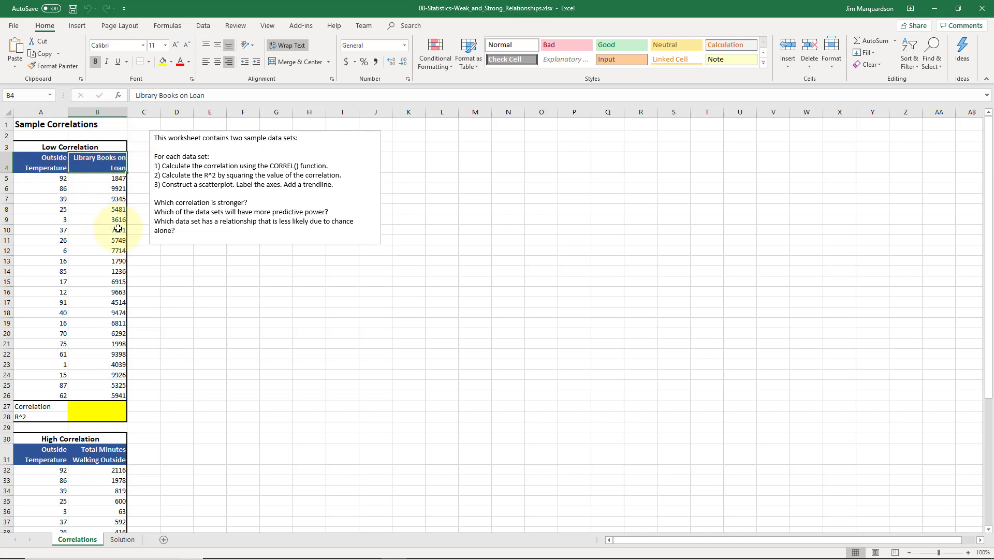
pyautogui.scroll(-2, 117, 234)
pyautogui.scroll(-5, 119, 236)
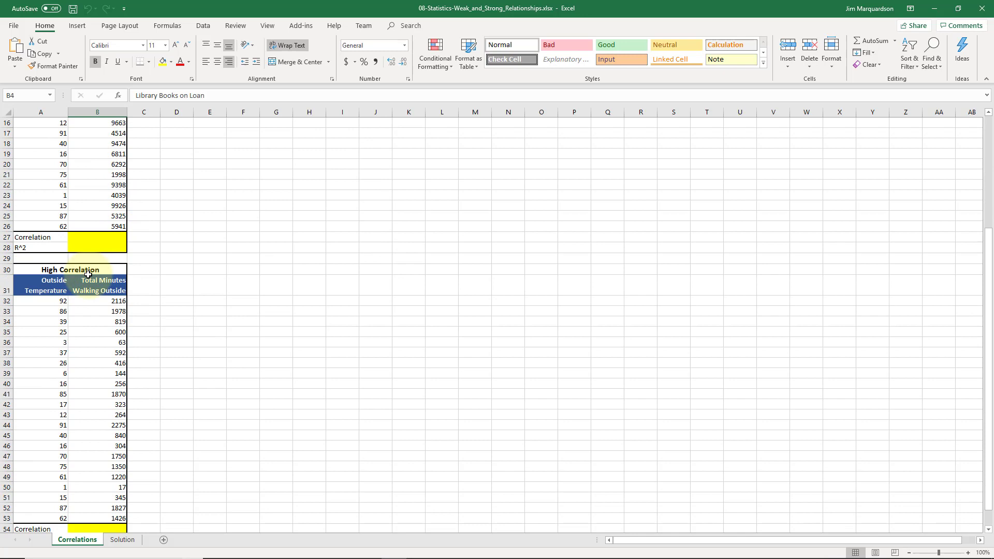
pyautogui.click(44, 226)
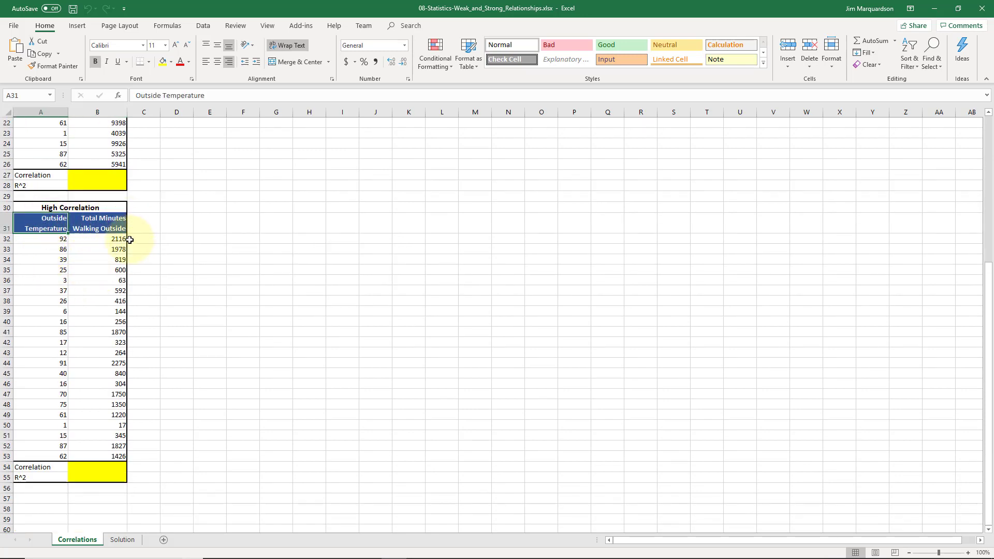
pyautogui.scroll(4, 119, 226)
pyautogui.scroll(3, 119, 225)
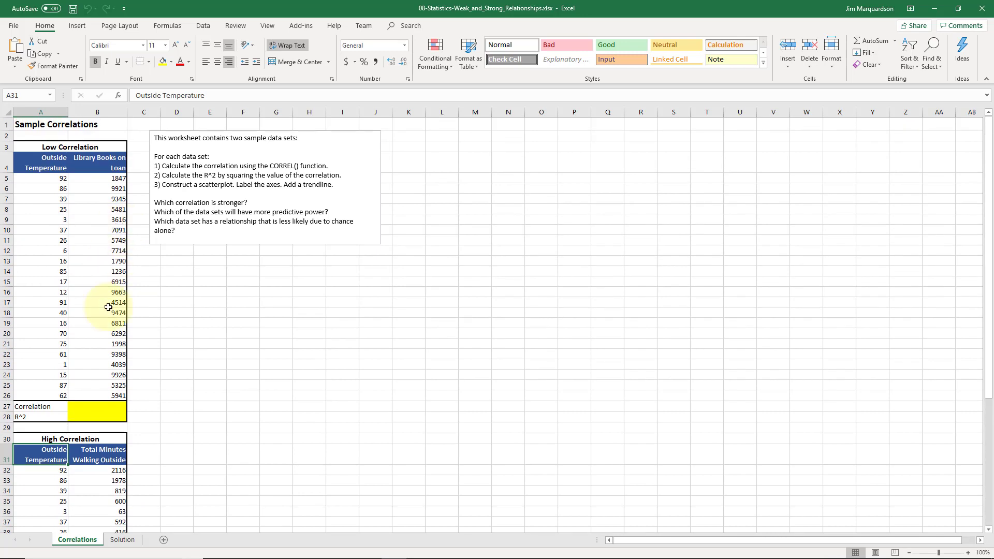
# Enter =CORREL(A5:A26,B5:B26) in B27, returning a correlation of -0.235
pyautogui.click(102, 406)
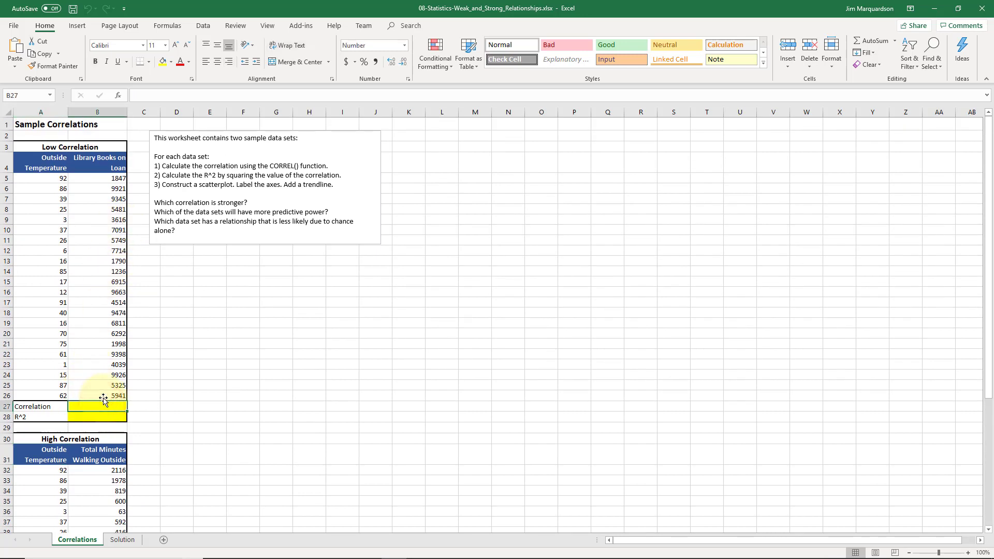
pyautogui.write('=cor')
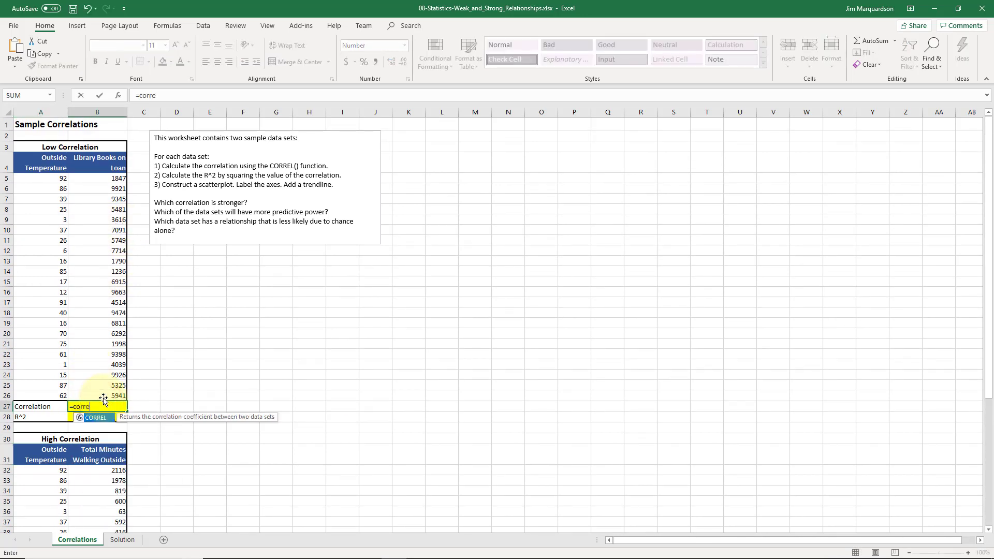
pyautogui.write('re')
pyautogui.press('Tab')
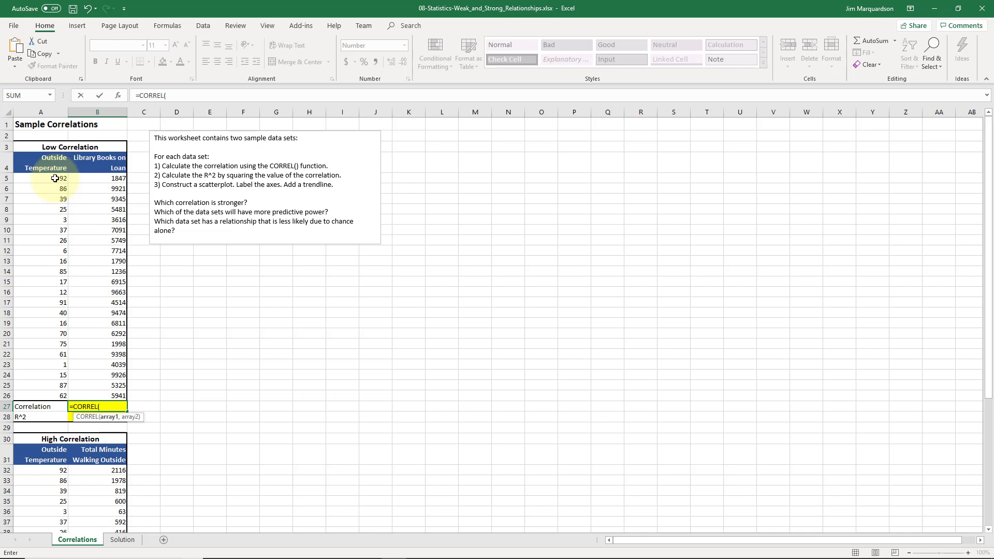
pyautogui.moveTo(55, 178); pyautogui.dragTo(56, 391)
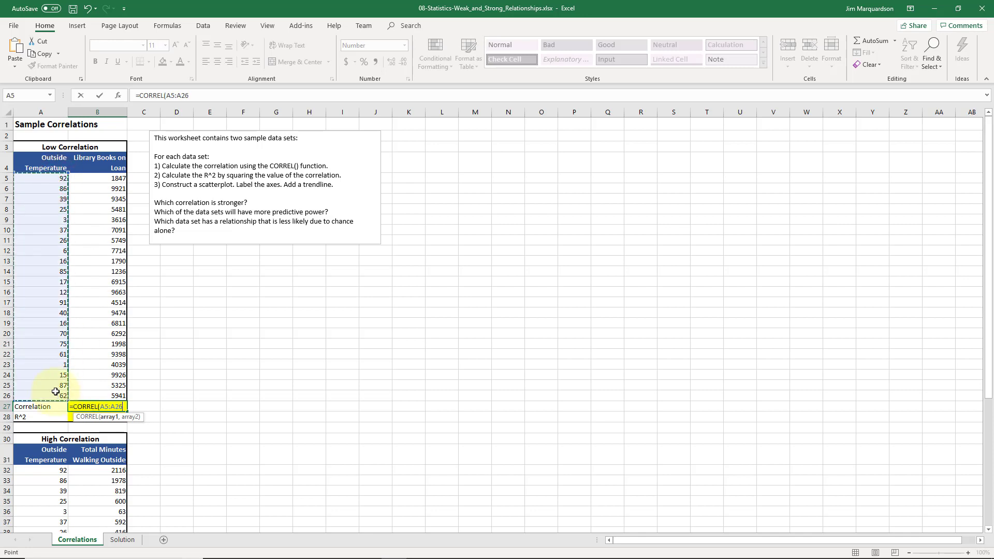
pyautogui.write(',')
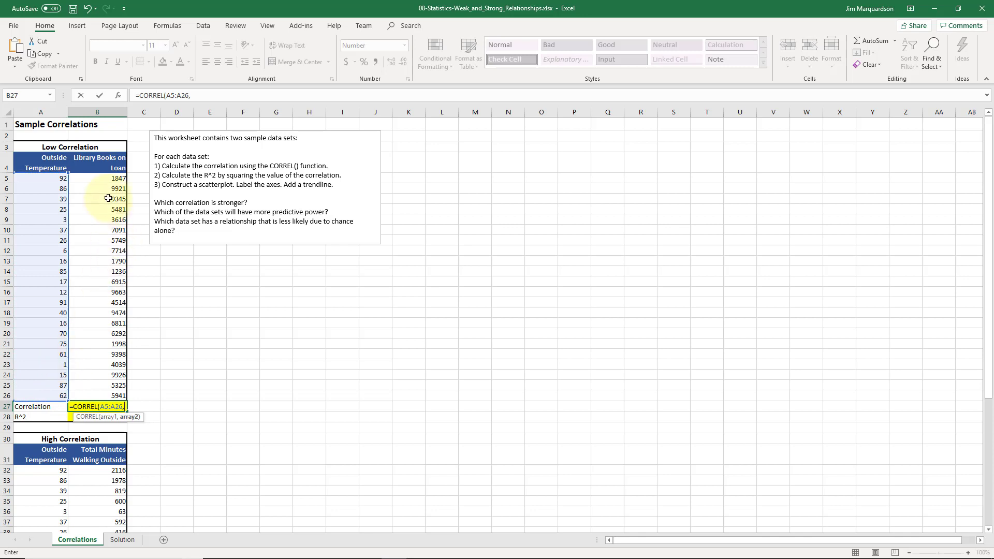
pyautogui.moveTo(108, 178); pyautogui.dragTo(113, 395)
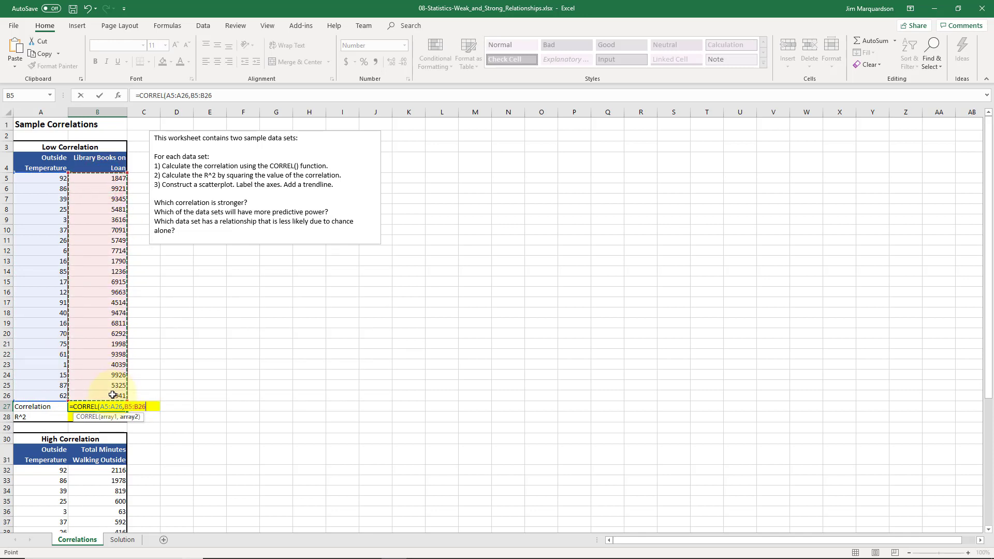
pyautogui.write(')')
pyautogui.press('Return')
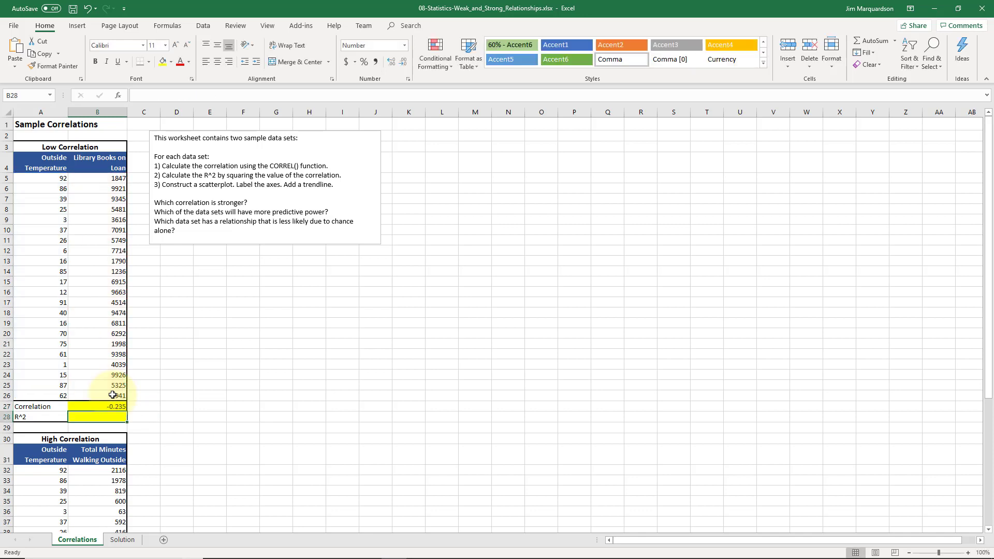
pyautogui.press('Up')
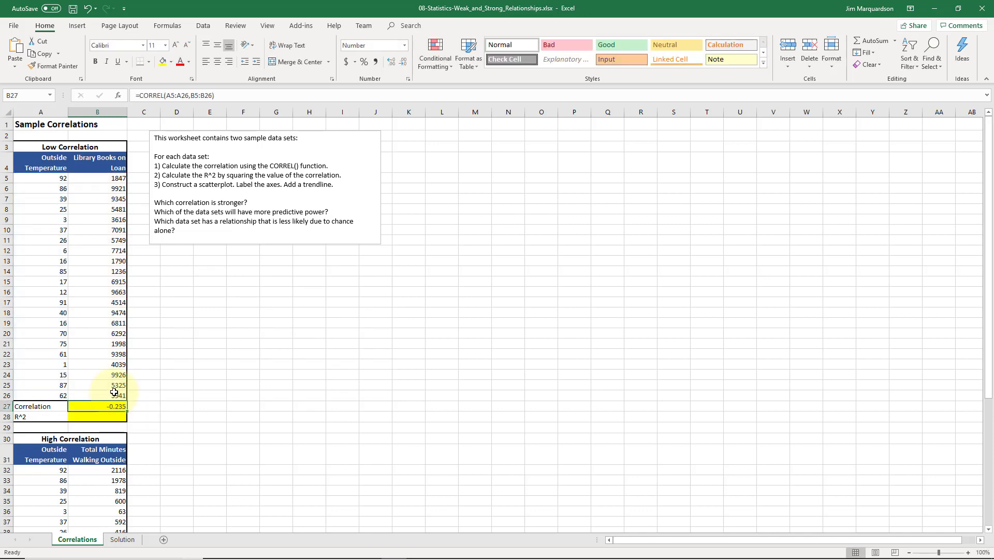
pyautogui.press('Down')
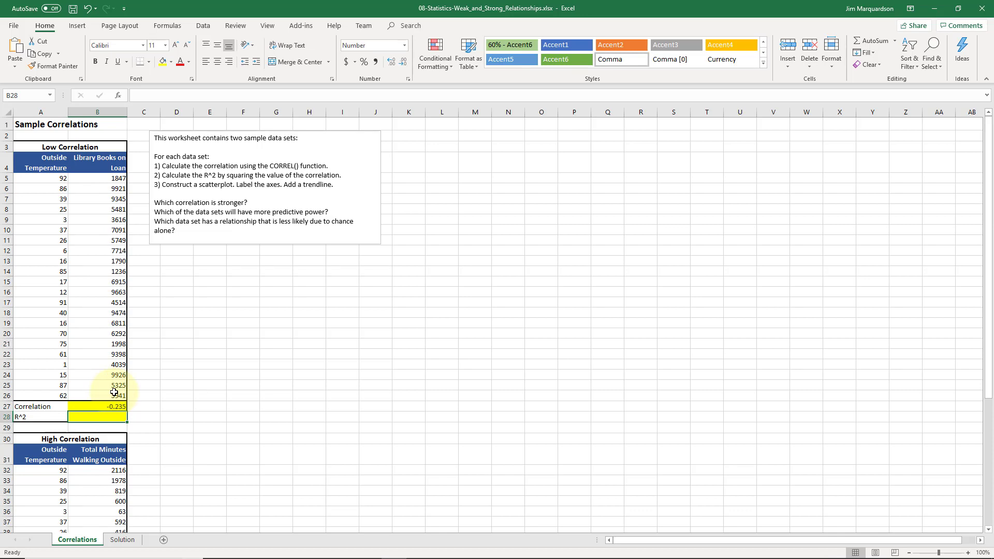
# Enter =B27*B27 in B28 to get an R^2 of 0.055
pyautogui.write('=')
pyautogui.click(112, 405)
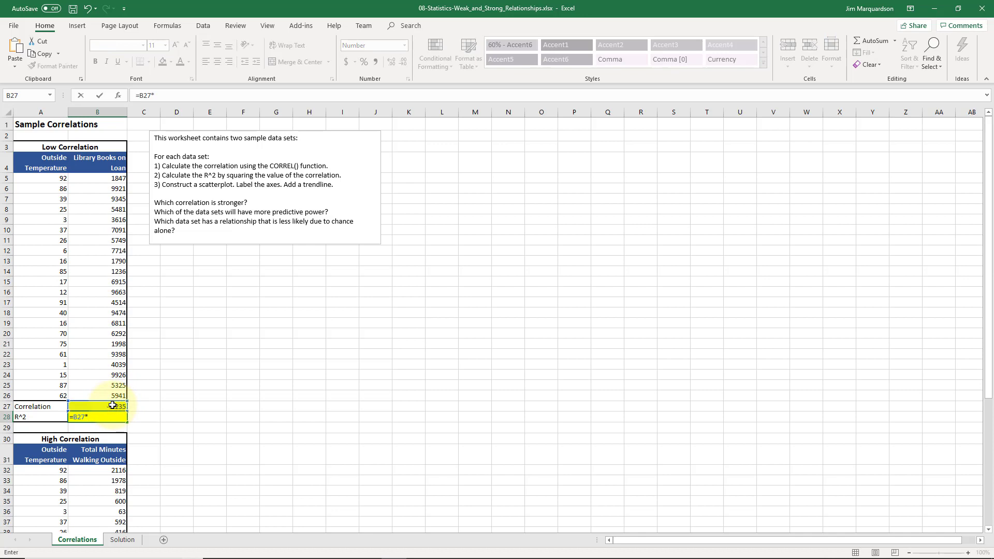
pyautogui.write('*')
pyautogui.click(113, 404)
pyautogui.hotkey('ctrl', 'Return')
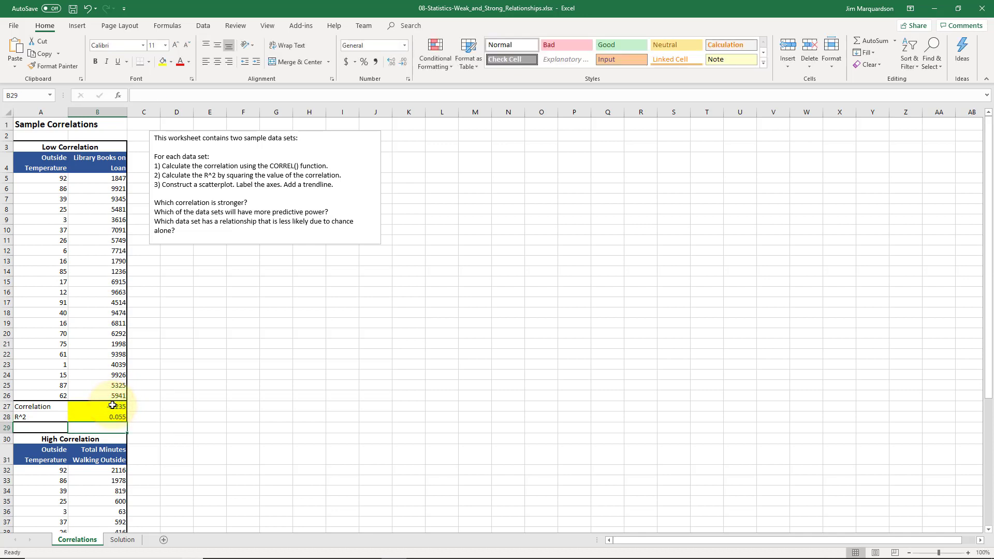
pyautogui.press('Left')
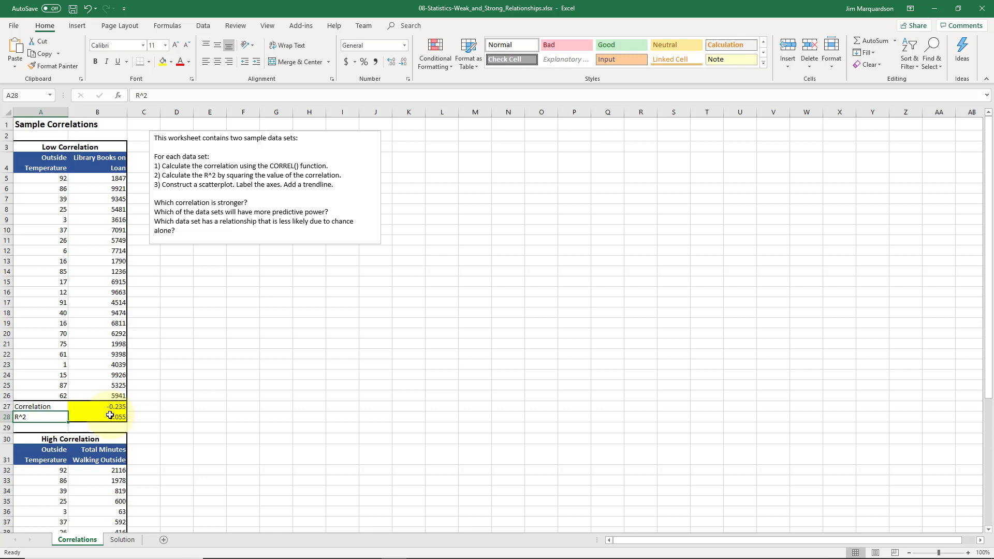
# Insert a scatterplot of A4:B26, reposition it, and add a dotted trendline
pyautogui.moveTo(54, 179); pyautogui.dragTo(80, 240)
pyautogui.moveTo(54, 163); pyautogui.dragTo(102, 392)
pyautogui.click(79, 26)
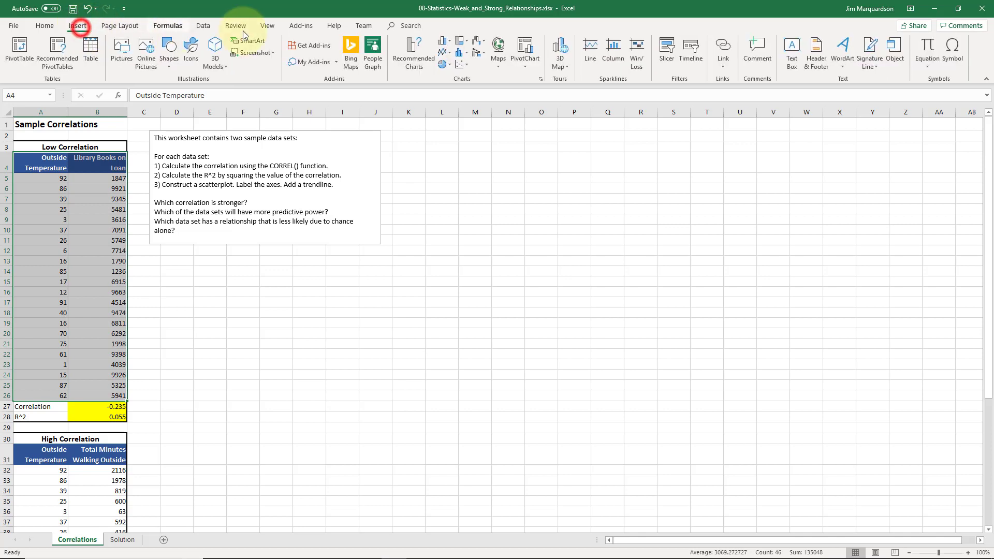
pyautogui.click(459, 64)
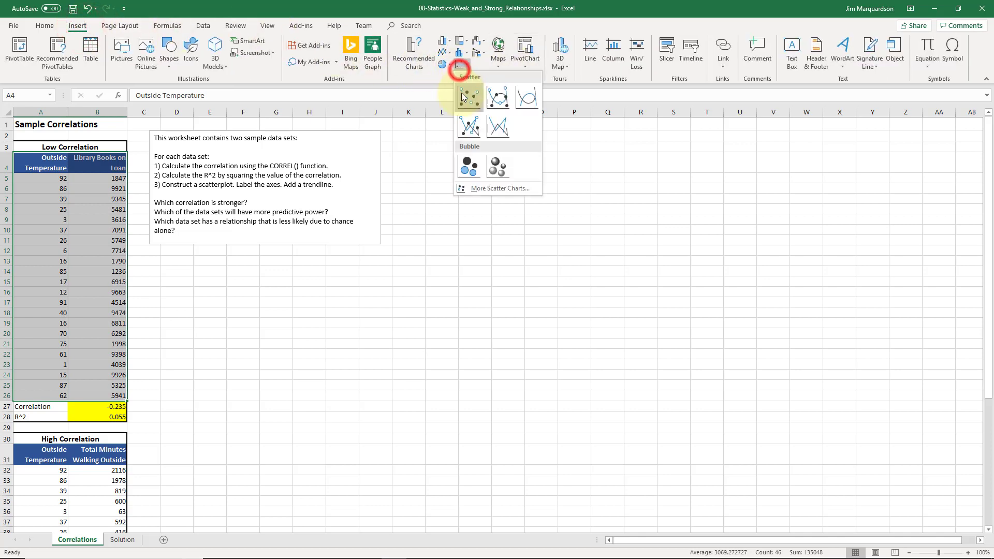
pyautogui.click(462, 95)
pyautogui.moveTo(439, 262); pyautogui.dragTo(434, 144)
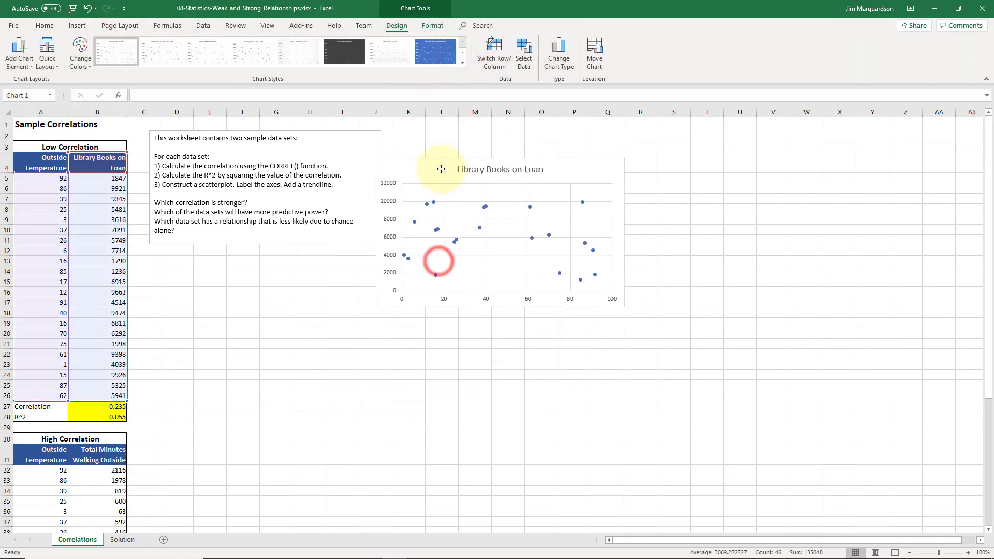
pyautogui.click(637, 171)
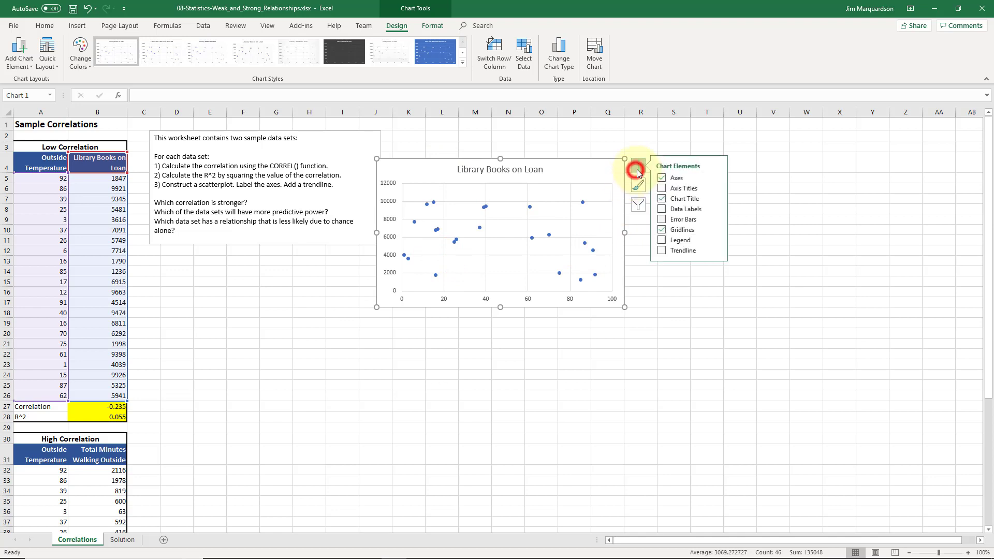
pyautogui.click(661, 250)
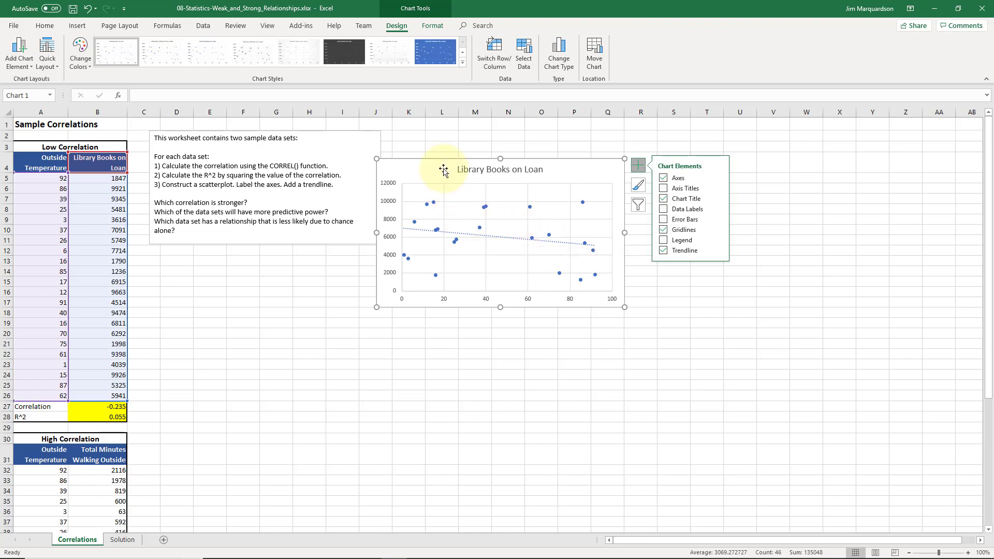
# Move the first chart below the instructions, then enter =CORREL(A32:A53,B32:B53) in B54, giving 0.987
pyautogui.moveTo(444, 167); pyautogui.dragTo(241, 254)
pyautogui.scroll(-7, 199, 252)
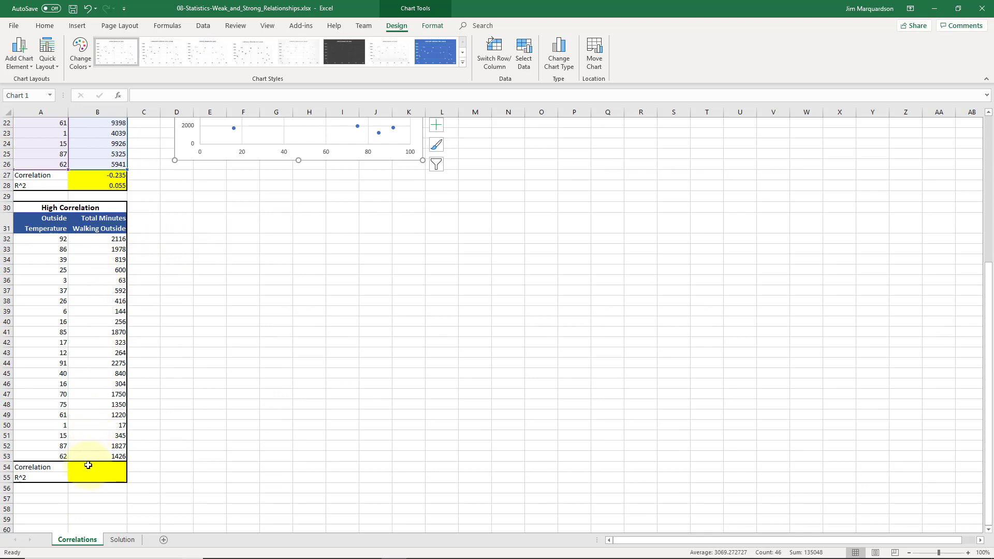
pyautogui.click(85, 465)
pyautogui.write('=c')
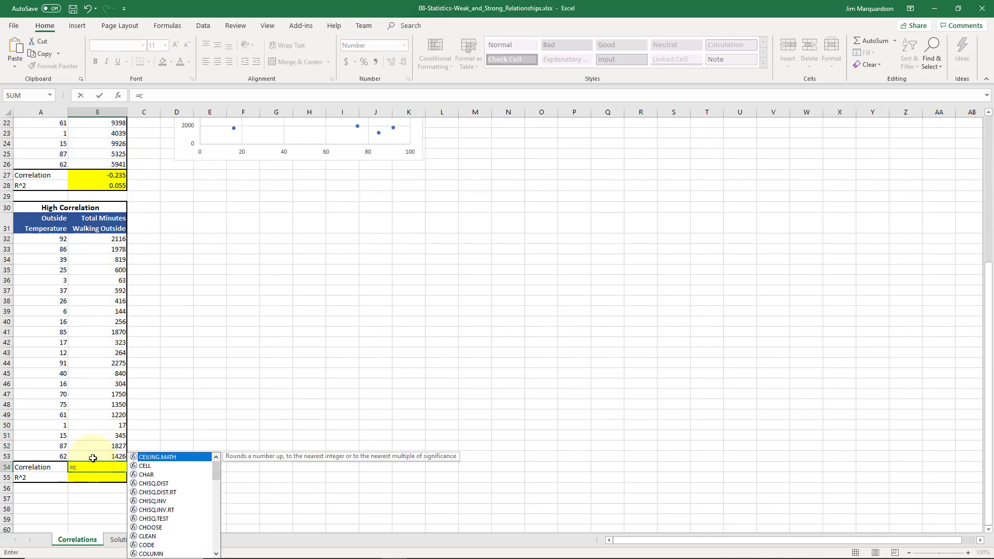
pyautogui.write('orrel(')
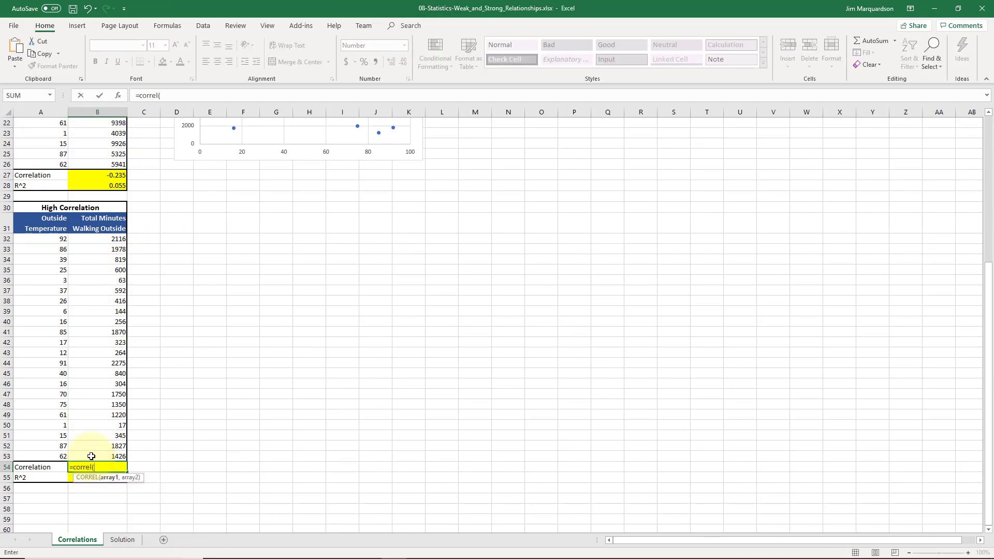
pyautogui.moveTo(52, 239); pyautogui.dragTo(35, 456)
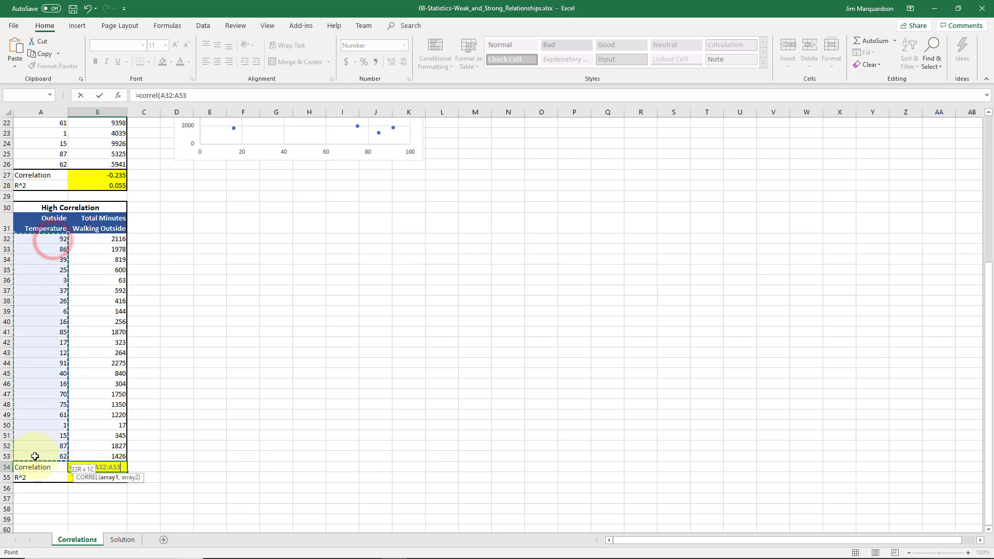
pyautogui.write(',')
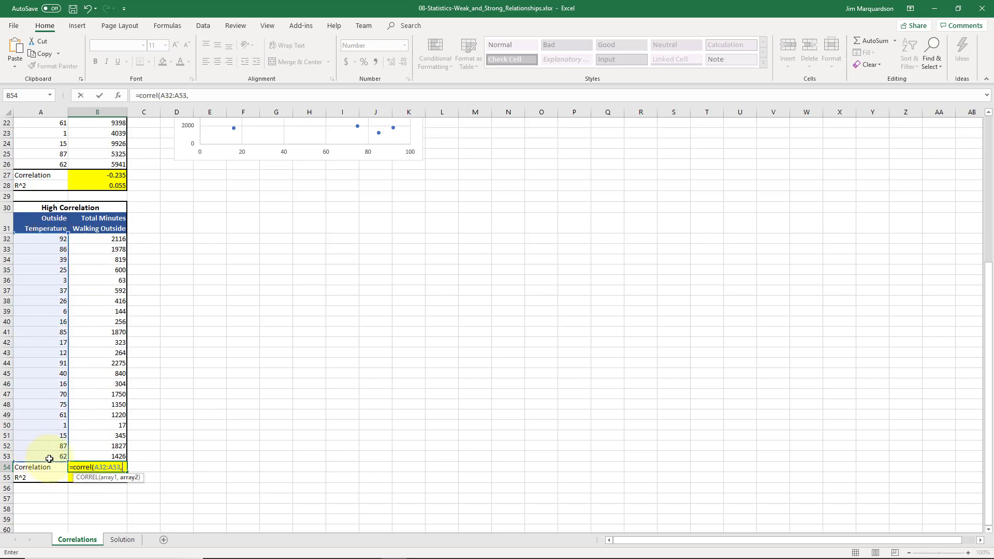
pyautogui.moveTo(100, 241); pyautogui.dragTo(93, 458)
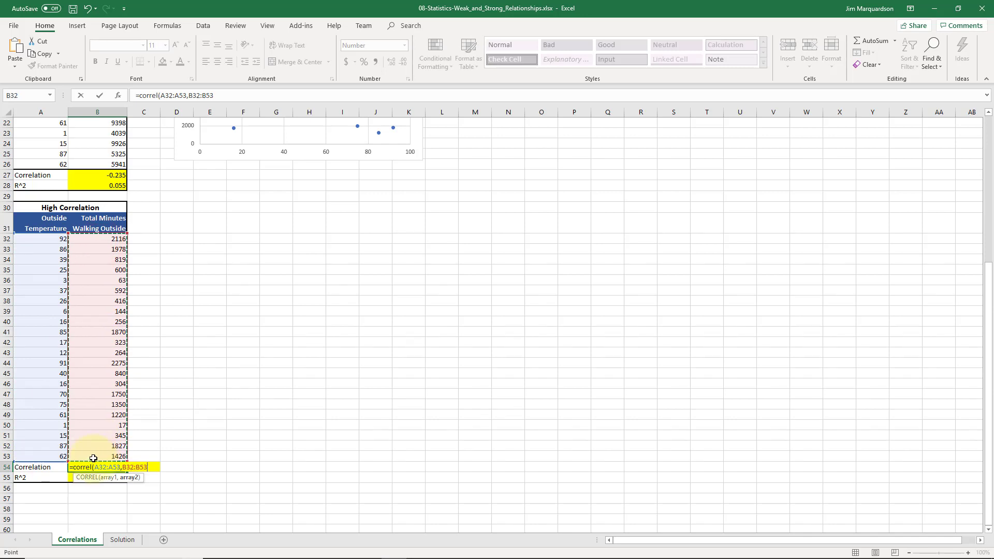
pyautogui.press('Return')
pyautogui.press('Up')
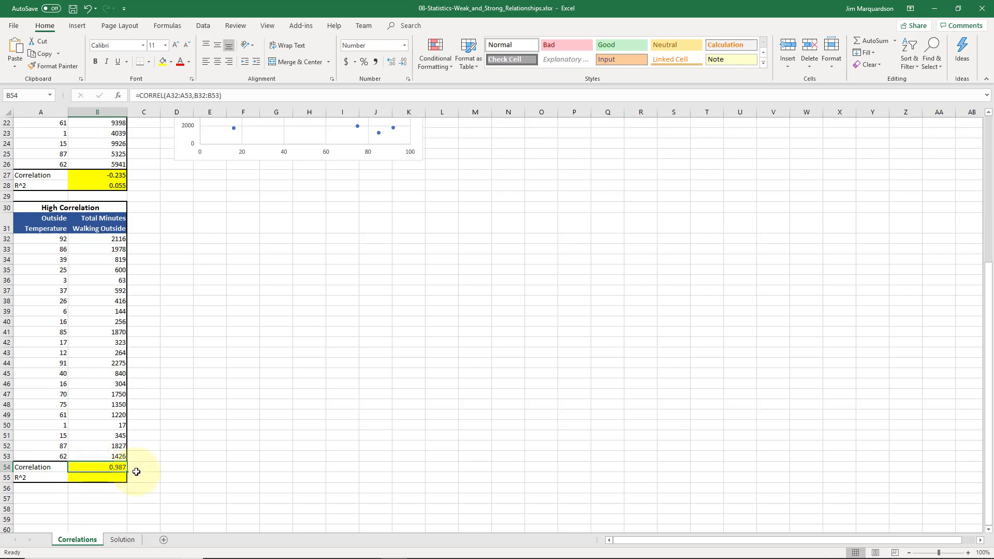
# Enter =B54*B54 in B55 for an R^2 of 0.973
pyautogui.click(117, 476)
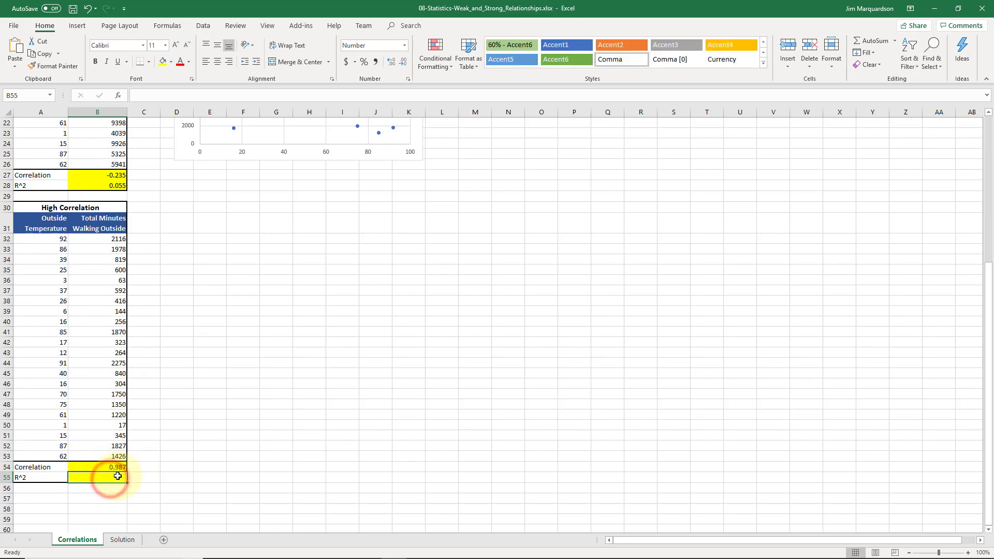
pyautogui.write('=')
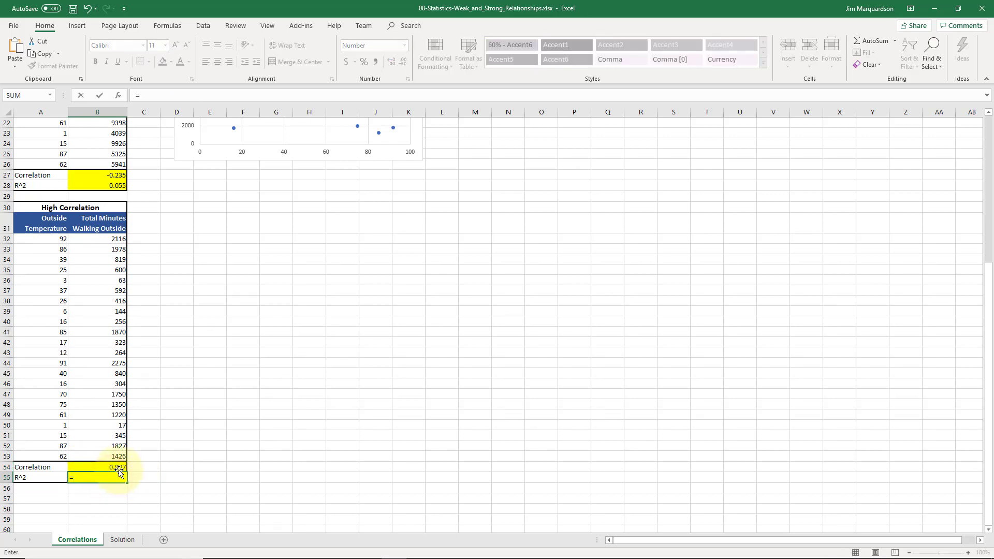
pyautogui.click(119, 468)
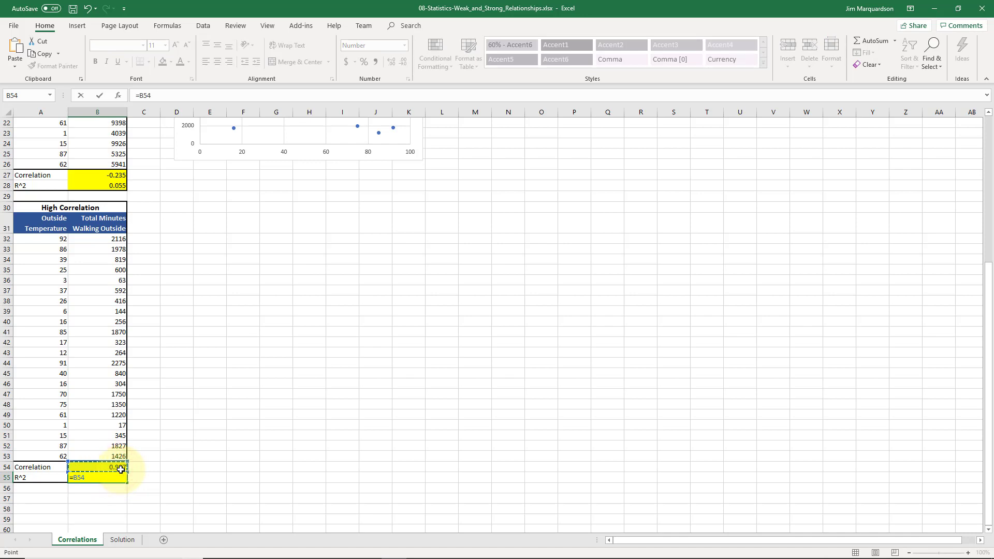
pyautogui.write('*')
pyautogui.click(119, 468)
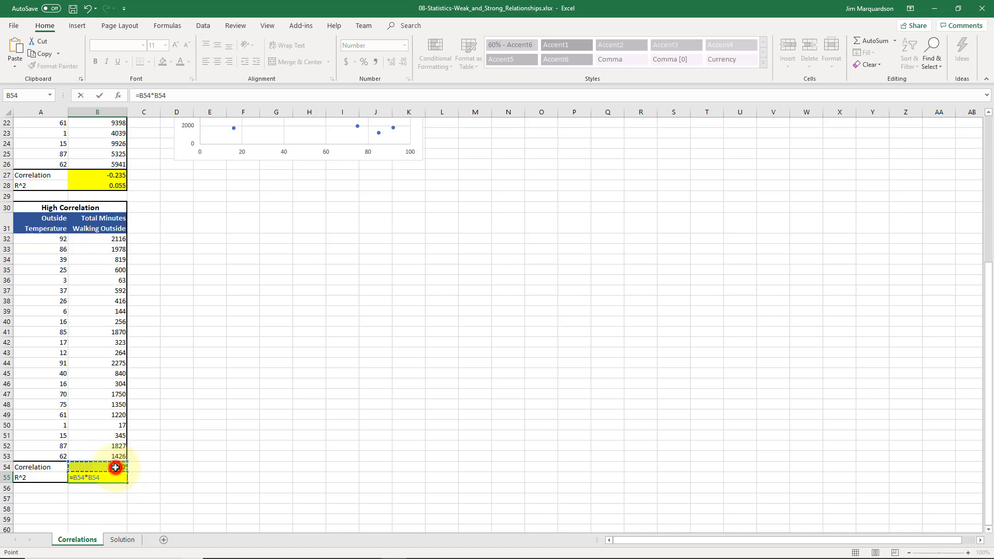
pyautogui.press('Return')
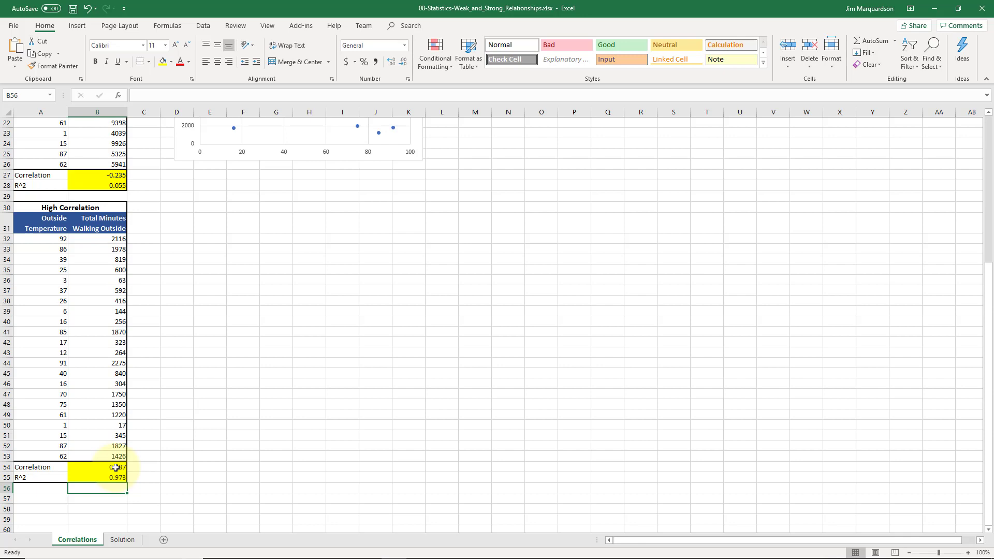
# Insert a plain scatterplot of A31:B53 and move it beside the High Correlation table
pyautogui.moveTo(46, 223); pyautogui.dragTo(99, 457)
pyautogui.click(77, 25)
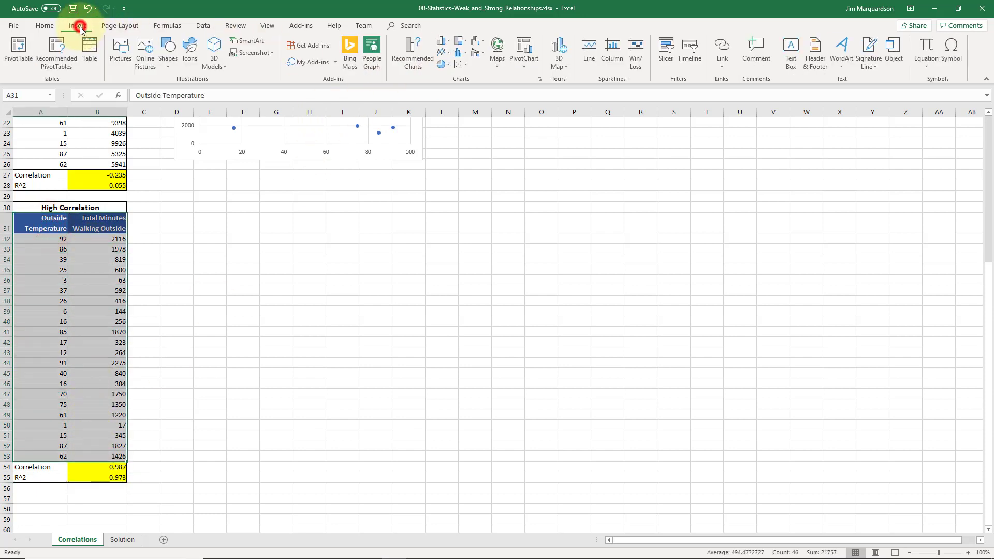
pyautogui.click(468, 69)
pyautogui.click(465, 93)
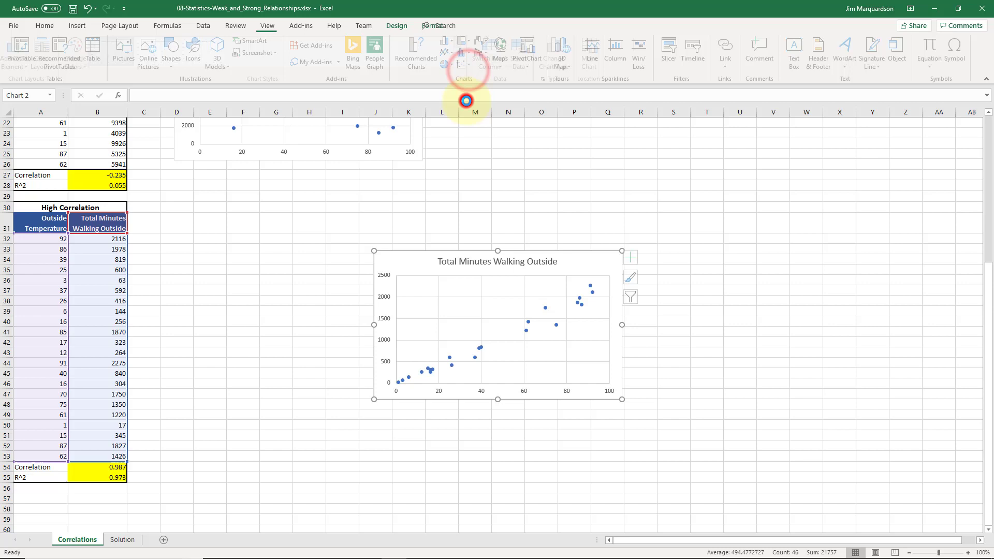
pyautogui.moveTo(416, 261); pyautogui.dragTo(210, 228)
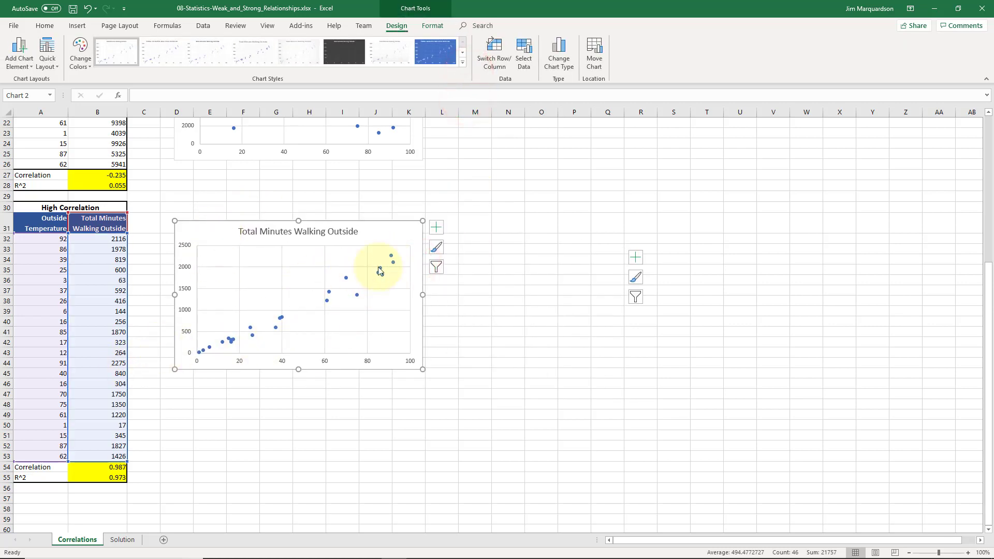
# Add a dotted trendline to the Total Minutes Walking Outside chart and move it next to the table
pyautogui.click(436, 235)
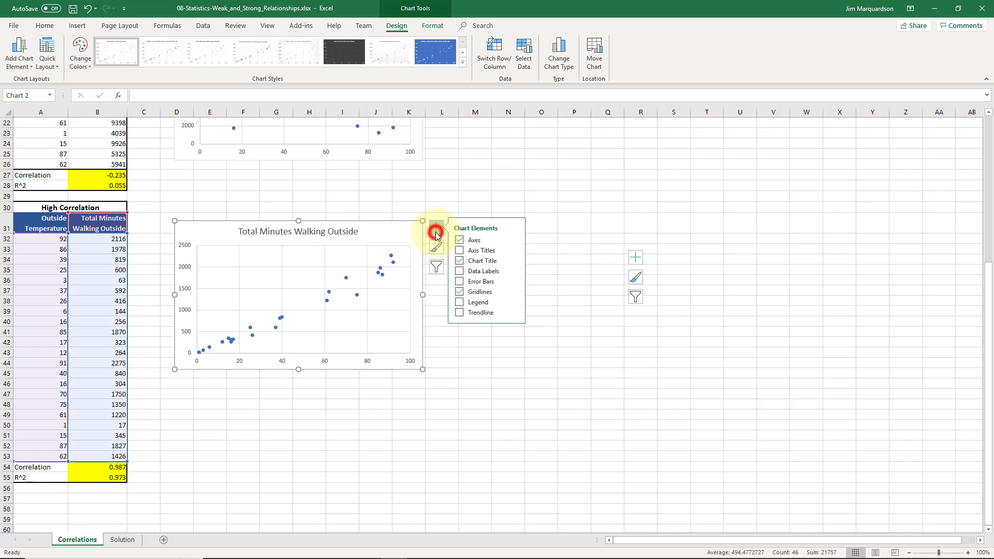
pyautogui.click(461, 312)
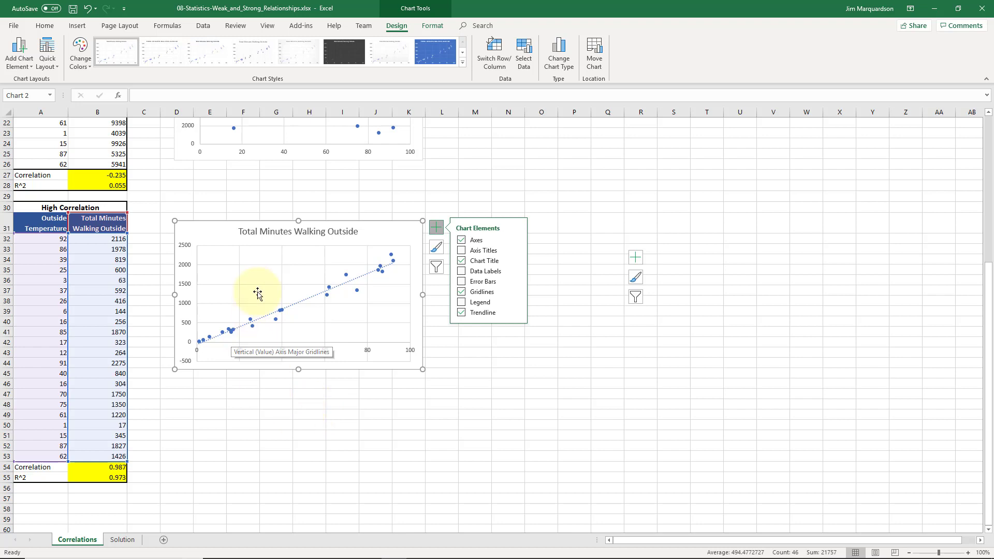
pyautogui.moveTo(217, 235); pyautogui.dragTo(202, 260)
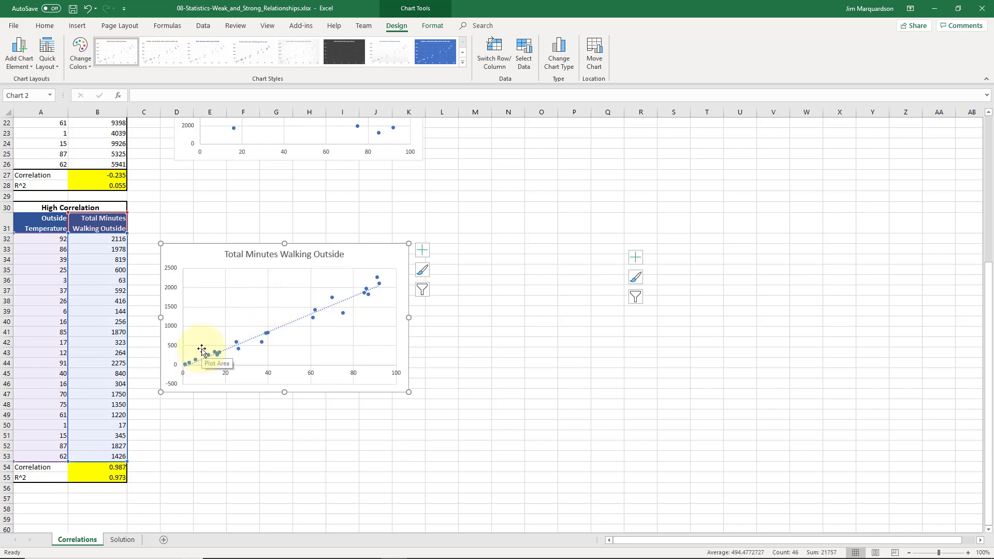
# Review the B54 and B55 formulas, then nudge the lower chart slightly up-left
pyautogui.scroll(2, 178, 332)
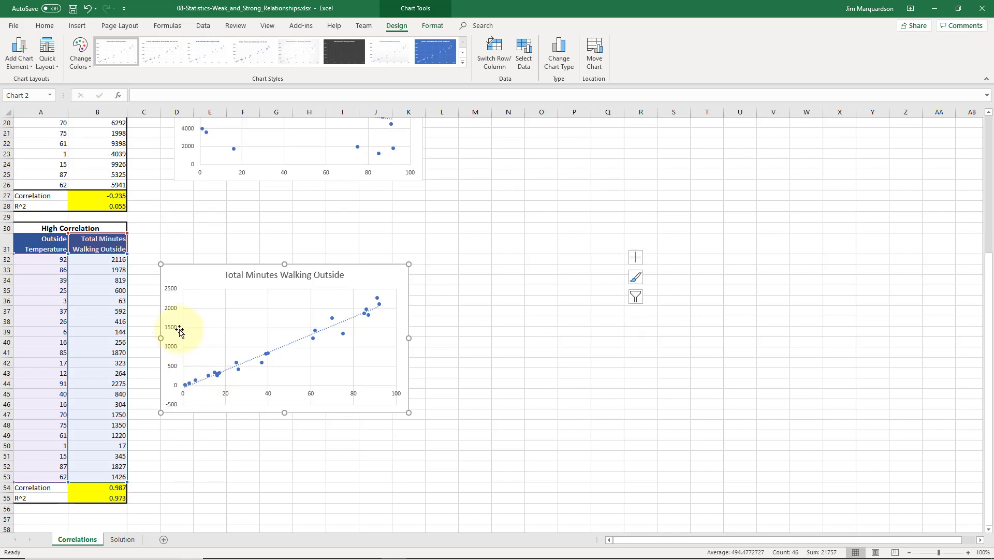
pyautogui.scroll(1, 179, 333)
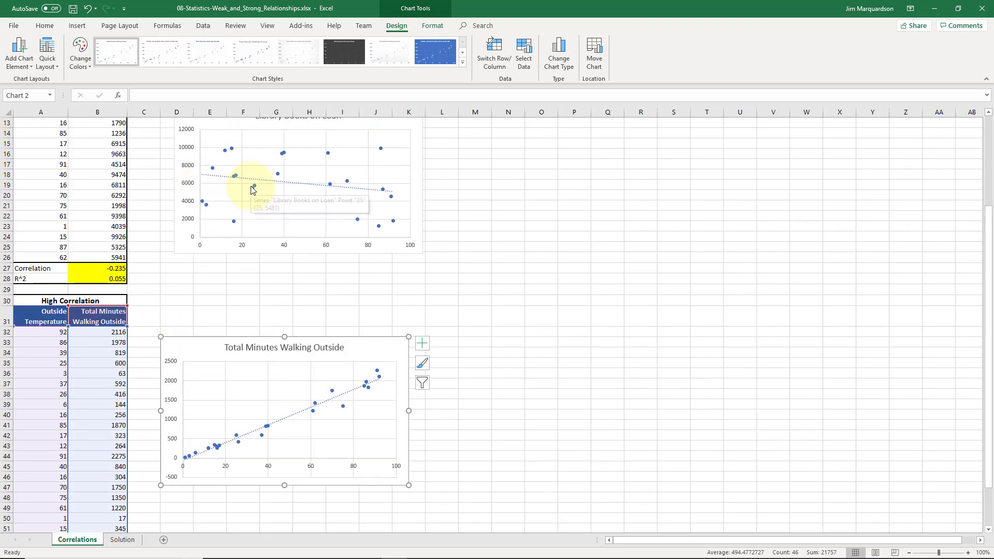
pyautogui.scroll(-2, 171, 406)
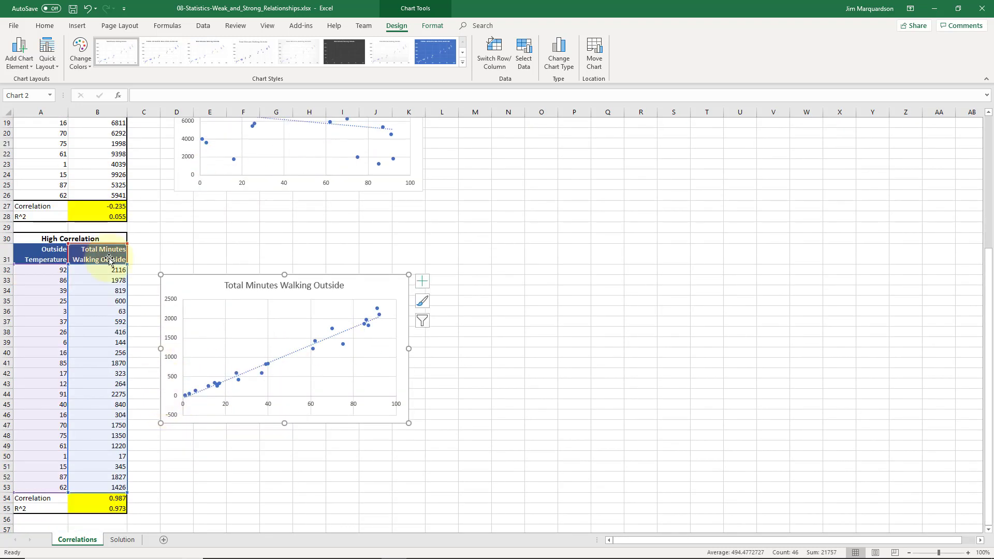
pyautogui.scroll(-2, 101, 279)
pyautogui.click(86, 436)
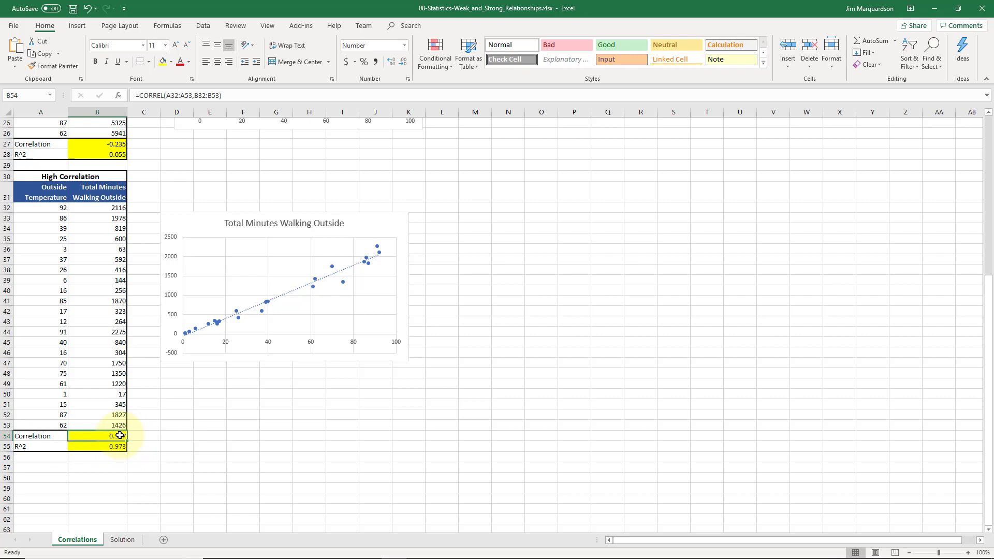
pyautogui.click(118, 445)
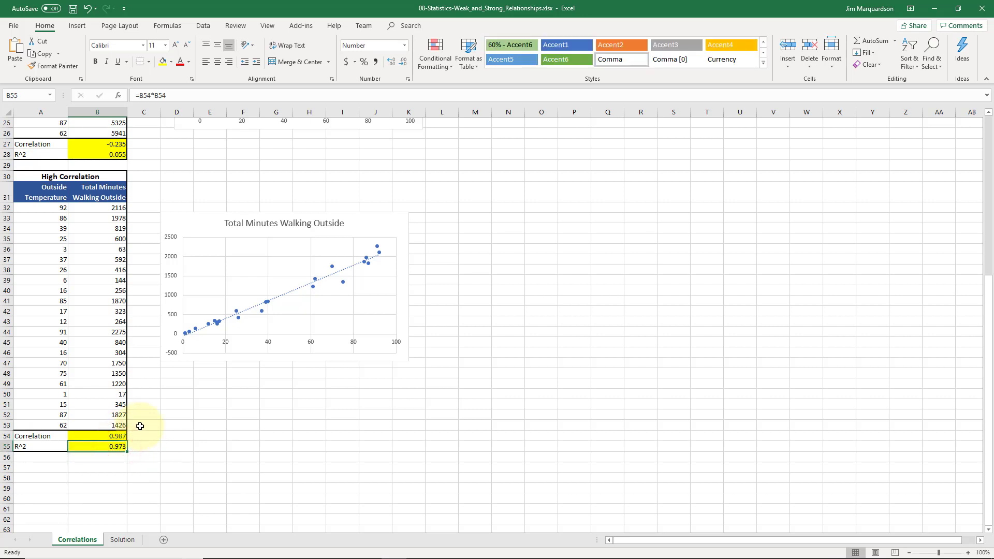
pyautogui.moveTo(204, 225); pyautogui.dragTo(191, 208)
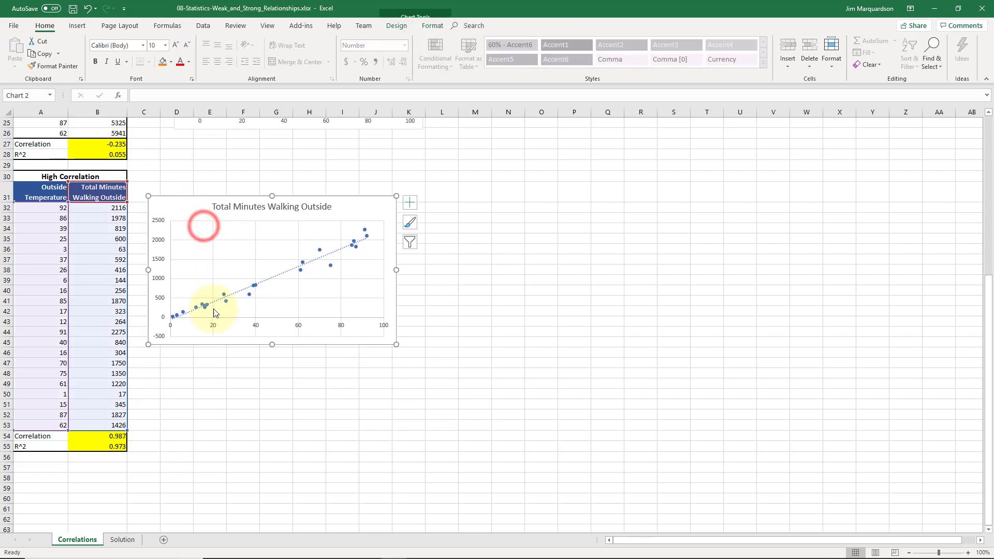
pyautogui.scroll(4, 259, 309)
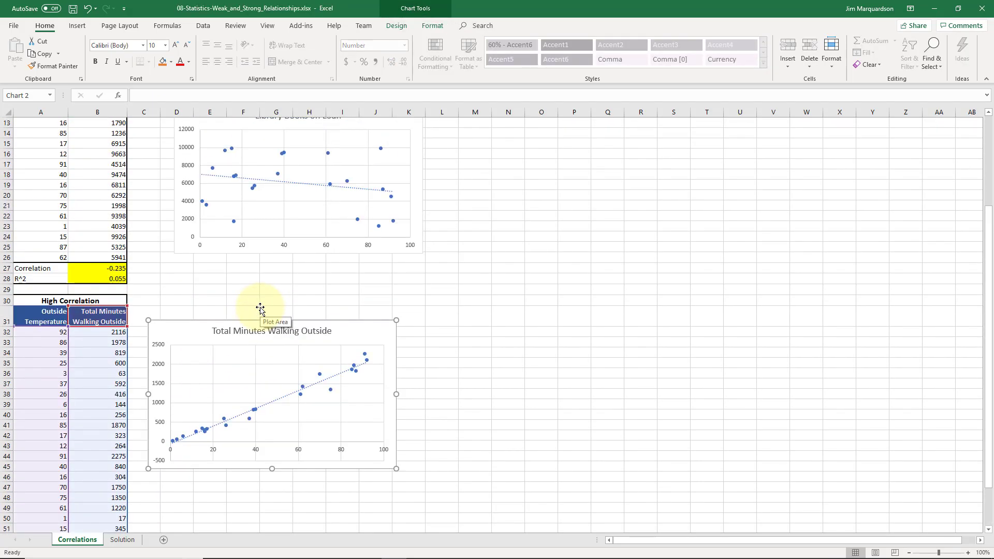
pyautogui.scroll(2, 260, 309)
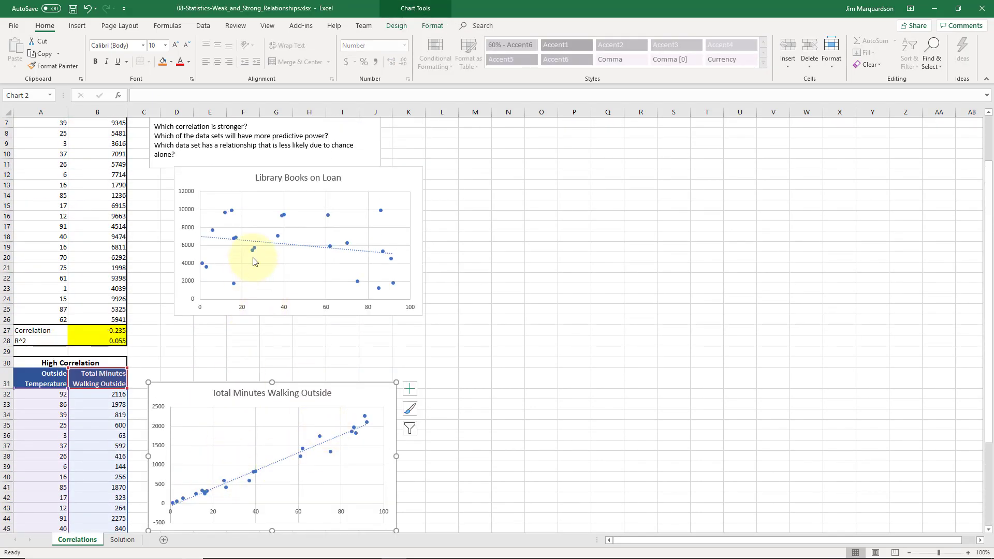